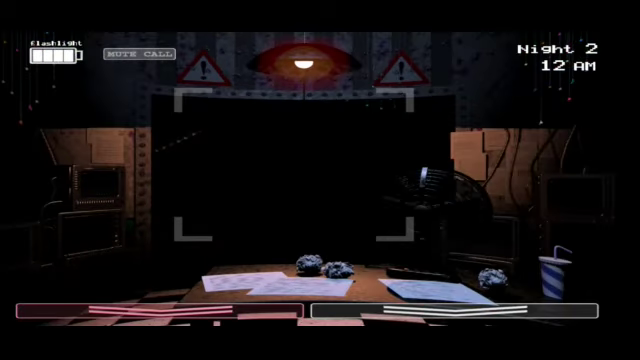
# - Raise the cameras and flip between Show Stage and a flashlight-lit Parts/Service feed
pyautogui.click(455, 310)
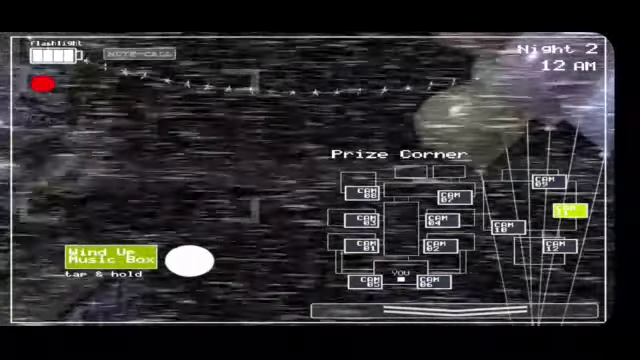
pyautogui.click(548, 182)
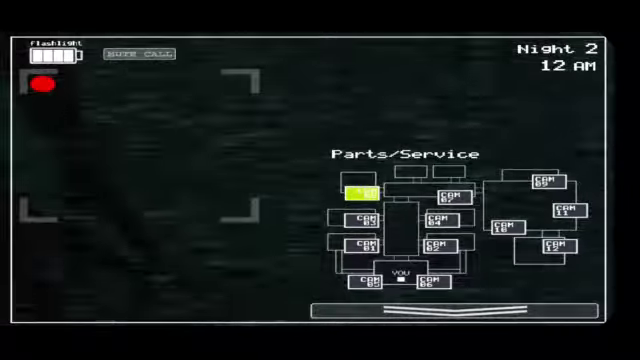
pyautogui.press('ctrl')
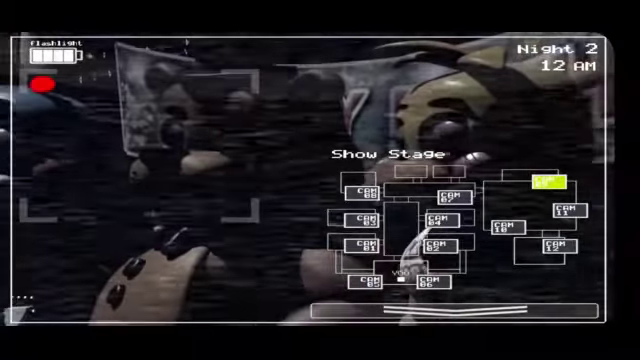
pyautogui.click(362, 187)
pyautogui.click(548, 183)
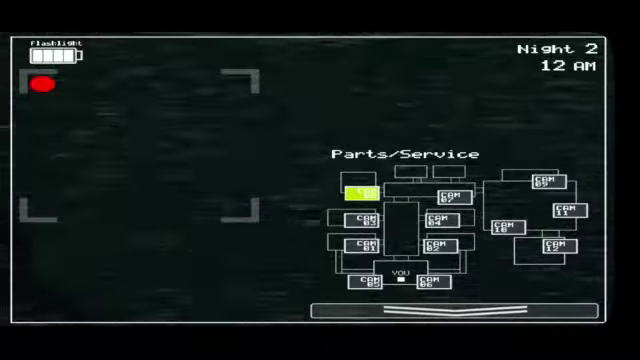
pyautogui.click(548, 182)
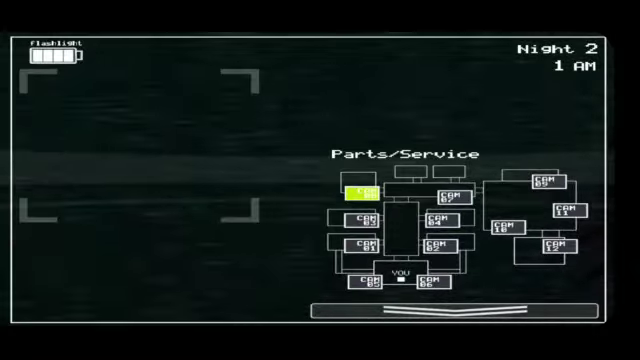
# - Check Show Stage, then Parts/Service, then return to Show Stage
pyautogui.click(548, 183)
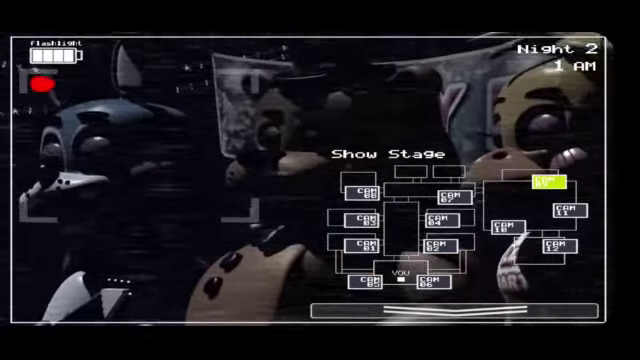
pyautogui.click(362, 192)
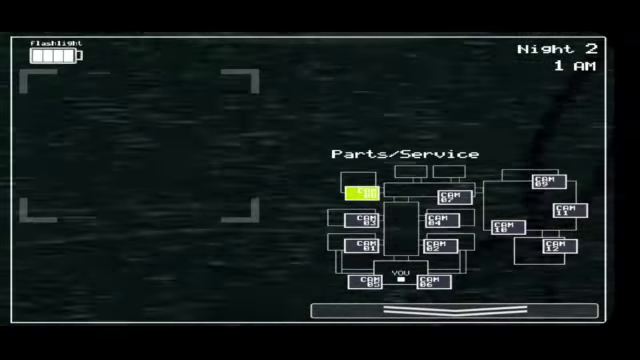
pyautogui.click(548, 182)
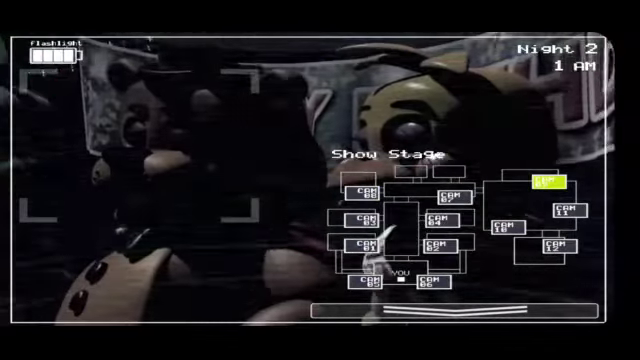
# - Lower the monitor and light the office hallway and the right vent
pyautogui.click(455, 309)
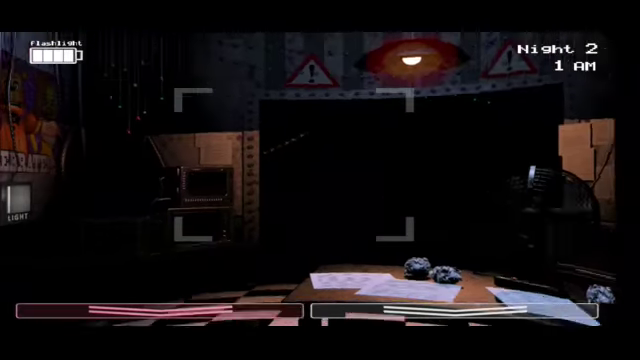
pyautogui.press('ctrl')
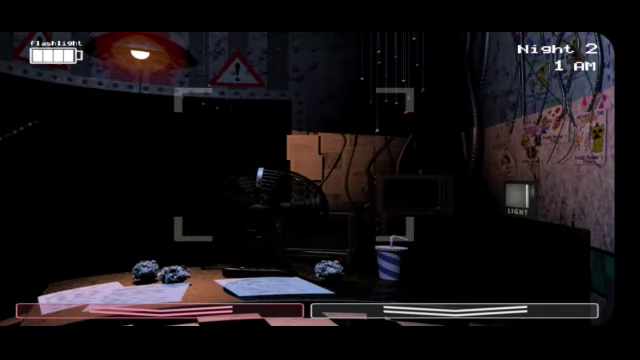
pyautogui.click(517, 195)
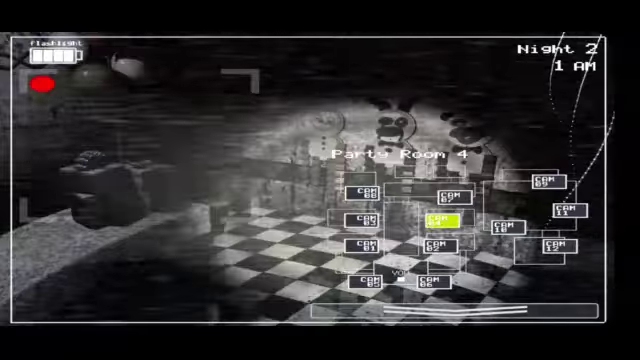
# - Check Party Room 2, Game Area, Kid's Cove, Show Stage, Main Hall, Parts/Service and Party Room 3
pyautogui.click(440, 248)
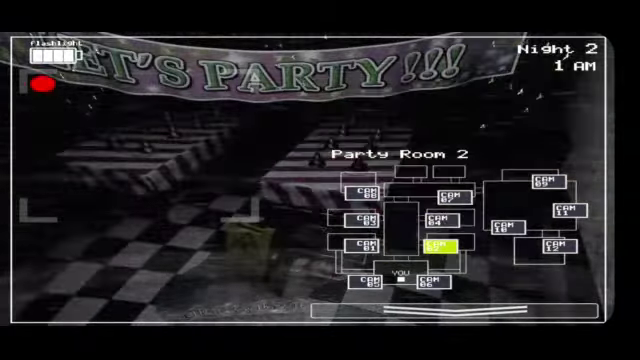
pyautogui.click(505, 228)
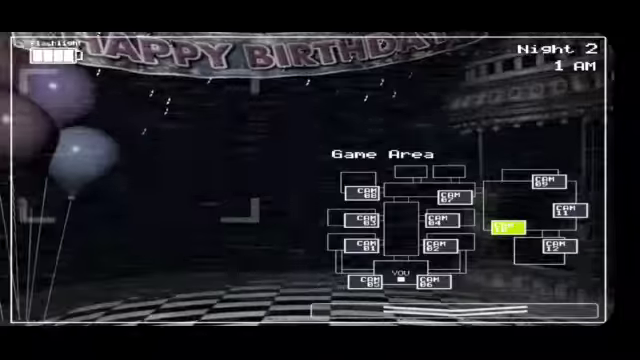
pyautogui.click(556, 246)
pyautogui.click(548, 181)
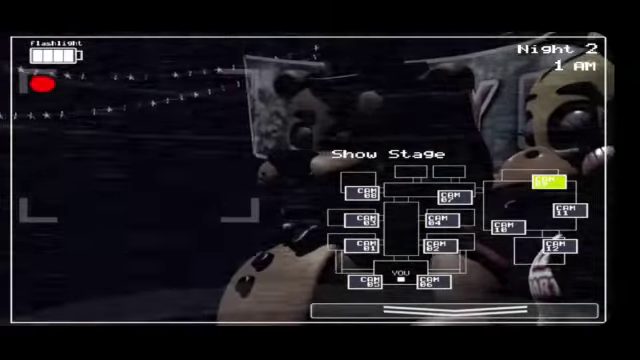
pyautogui.click(450, 197)
pyautogui.click(365, 192)
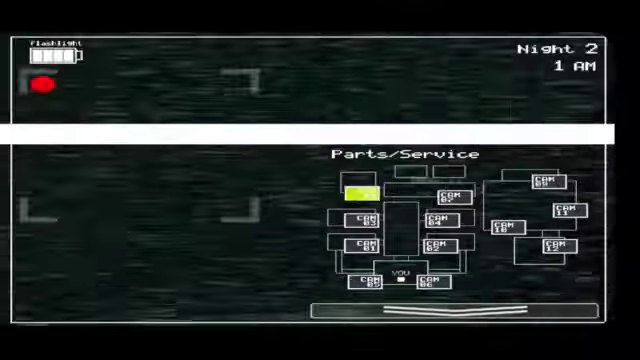
pyautogui.click(365, 219)
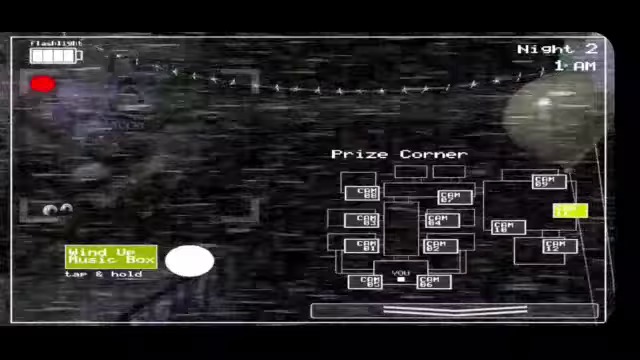
# - Check Party Room 3 and Parts/Service, then lower the monitor to watch the office
pyautogui.click(361, 219)
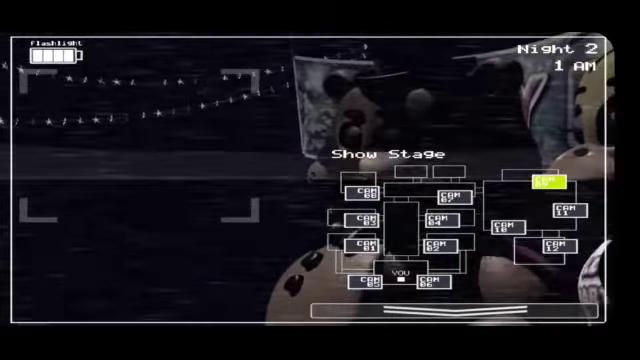
pyautogui.click(361, 219)
pyautogui.click(361, 192)
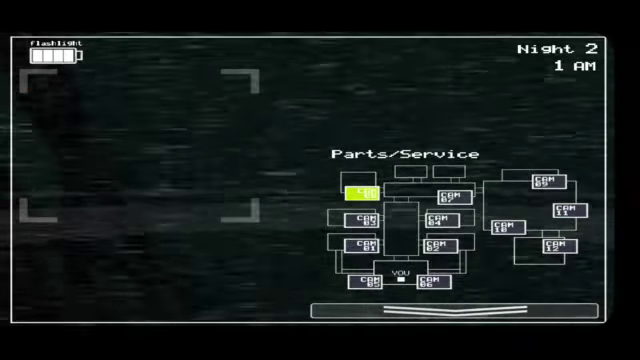
pyautogui.click(455, 310)
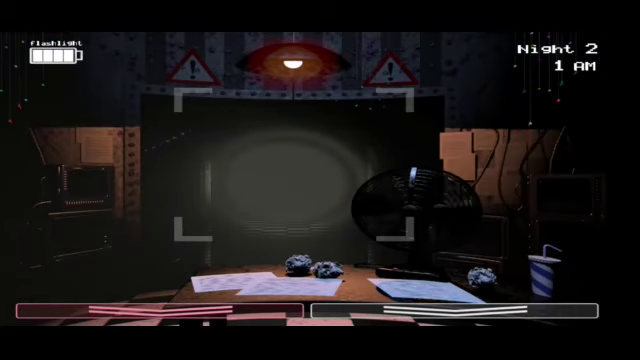
# - Raise the cameras and check Party Room 3, Show Stage, Main Hall and Parts/Service
pyautogui.click(455, 310)
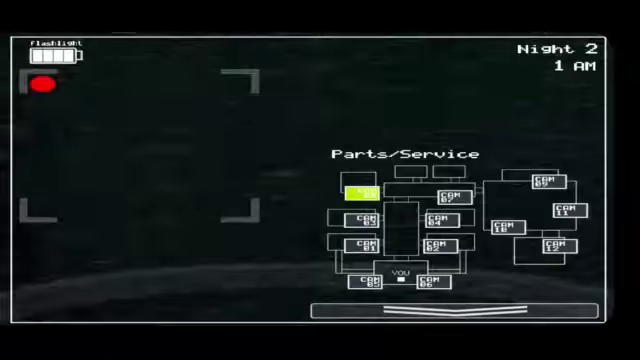
pyautogui.click(362, 218)
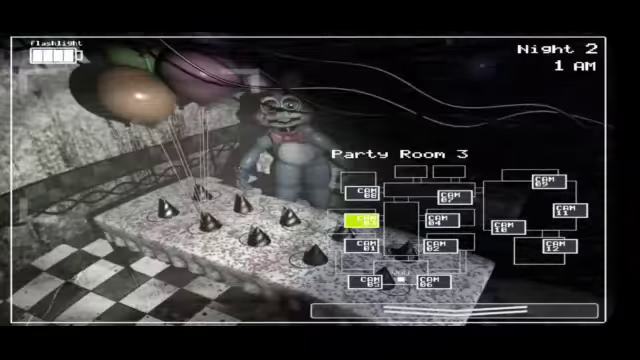
pyautogui.click(548, 181)
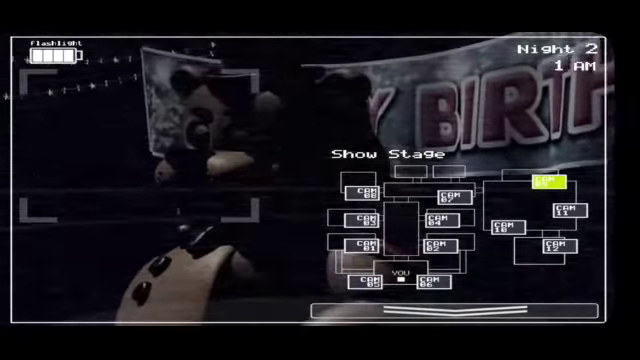
pyautogui.click(449, 196)
pyautogui.click(362, 218)
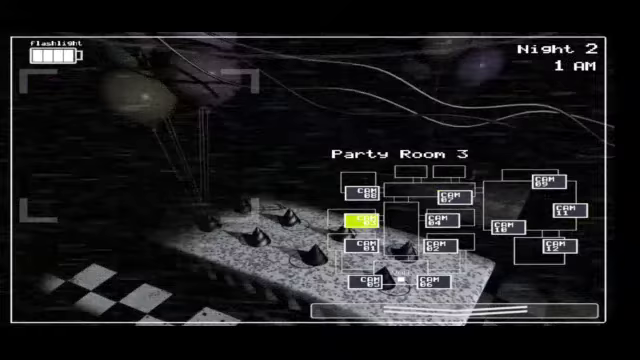
pyautogui.click(449, 196)
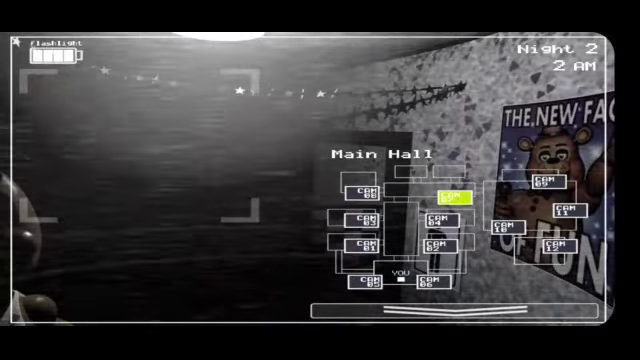
pyautogui.click(362, 218)
pyautogui.click(360, 192)
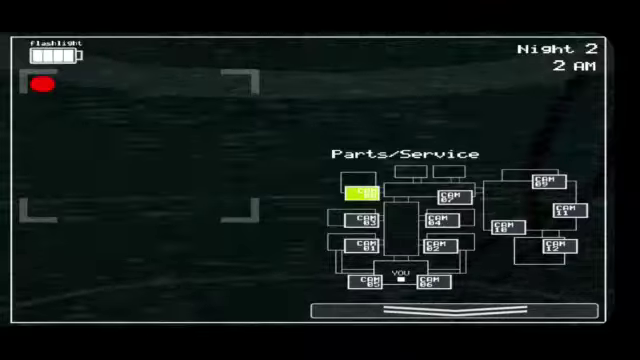
# - Flip repeatedly between Party Room 3 and Main Hall, then check Show Stage and Party Room 4
pyautogui.click(362, 218)
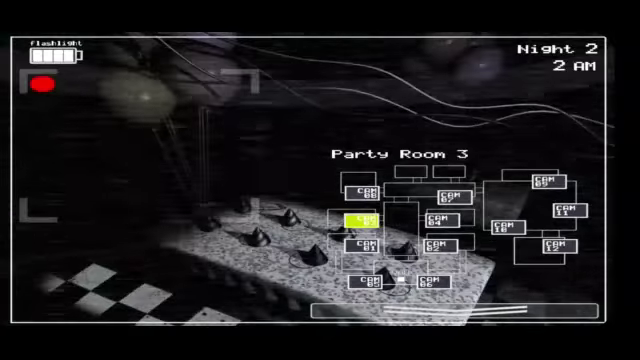
pyautogui.click(449, 196)
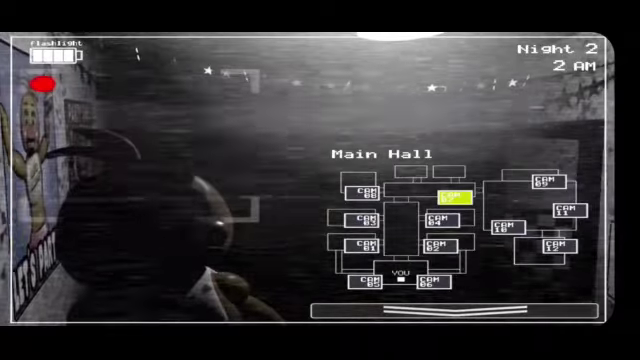
pyautogui.click(362, 218)
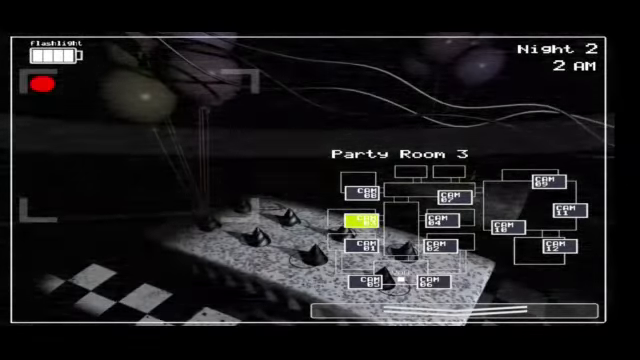
pyautogui.click(449, 196)
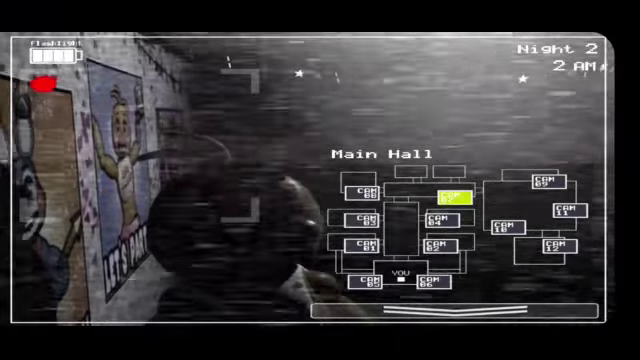
pyautogui.click(362, 218)
pyautogui.click(449, 196)
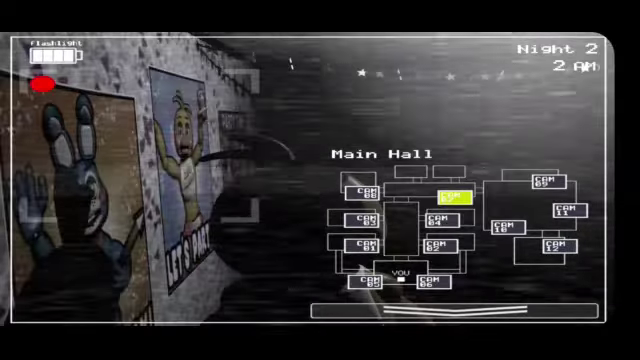
pyautogui.click(362, 218)
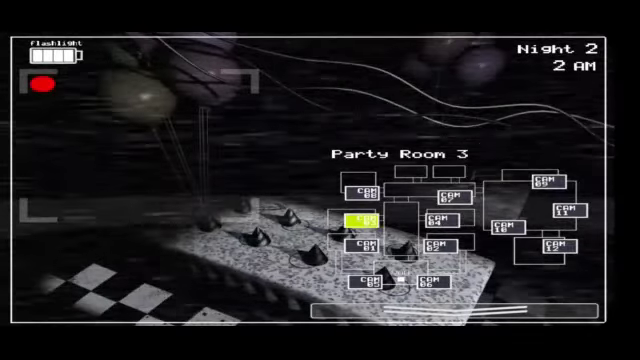
pyautogui.click(548, 181)
pyautogui.click(452, 197)
pyautogui.click(436, 218)
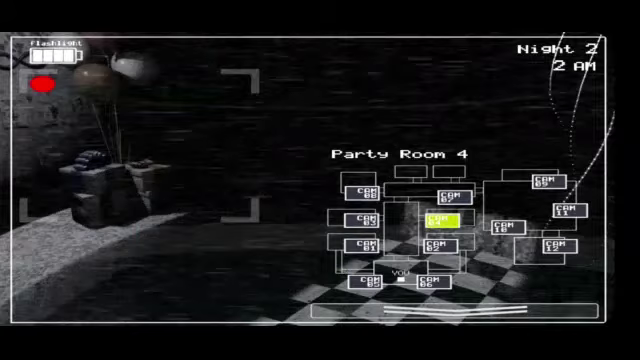
# - Flash the hallway from the office, glance at Party Room 3, and lower the monitor
pyautogui.press('s')
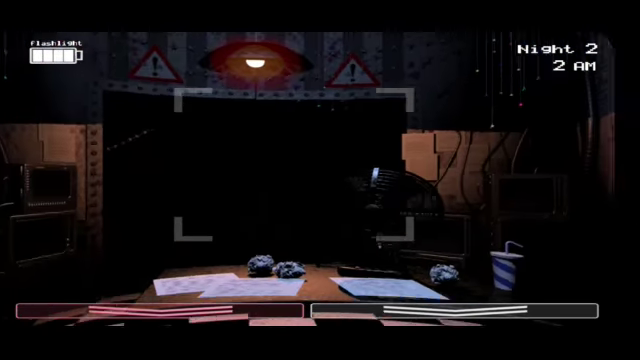
pyautogui.press('ctrl')
pyautogui.press('s')
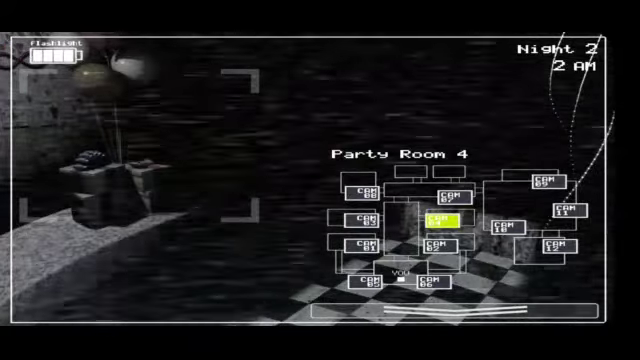
pyautogui.click(362, 219)
pyautogui.press('s')
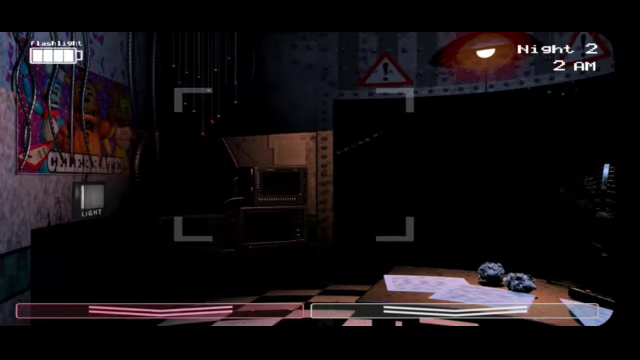
# - Shine the flashlight down the centre hallway and light up the left vent
pyautogui.press('ctrl')
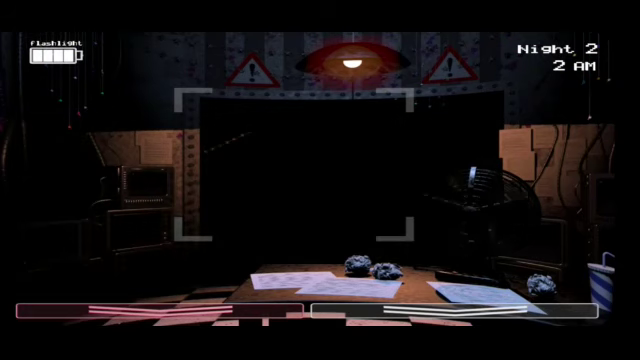
pyautogui.press('ctrl')
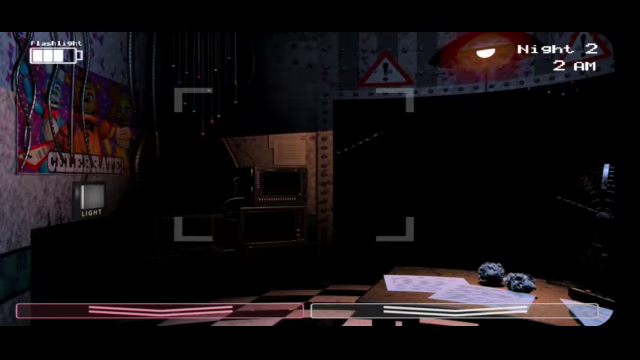
pyautogui.click(90, 196)
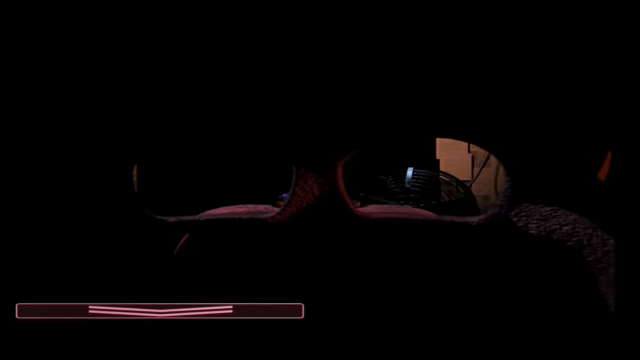
# - Remove the Freddy mask, flash the hallway, check both vents, then view Prize Corner
pyautogui.press('ctrl')
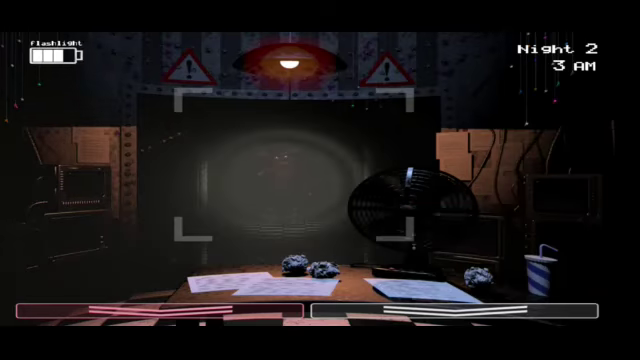
pyautogui.press('ctrl')
pyautogui.press('ctrl')
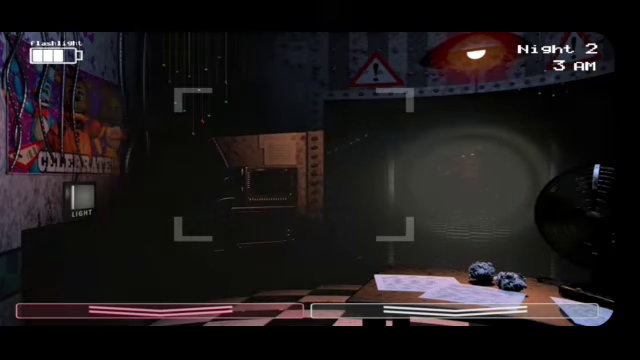
pyautogui.press('ctrl')
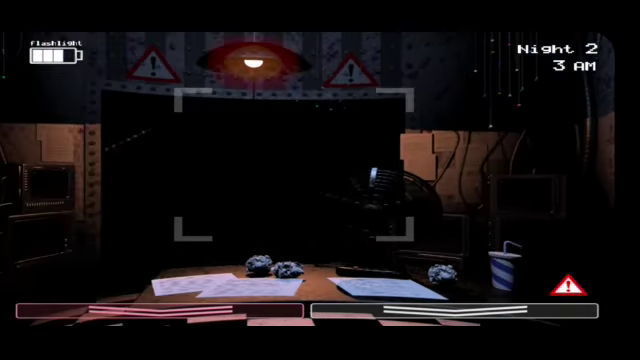
pyautogui.press('ctrl')
pyautogui.click(455, 310)
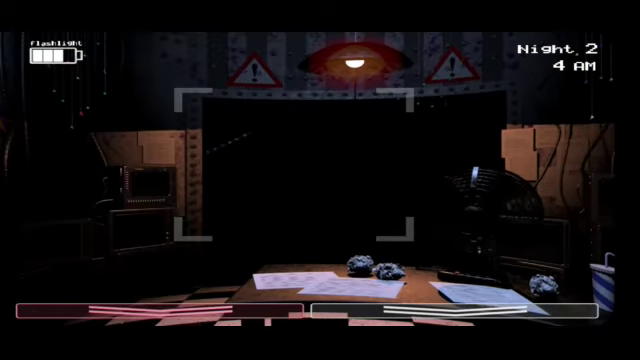
# - Flash the hallway animatronic and toggle the Freddy mask on and off until it leaves
pyautogui.press('ctrl')
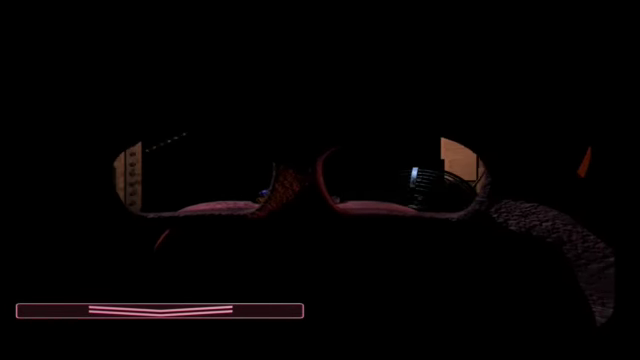
pyautogui.click(160, 311)
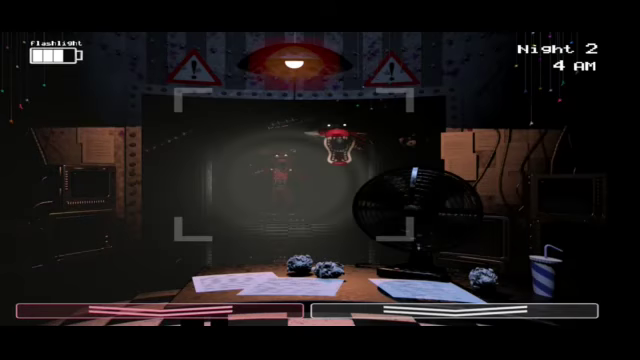
pyautogui.click(160, 311)
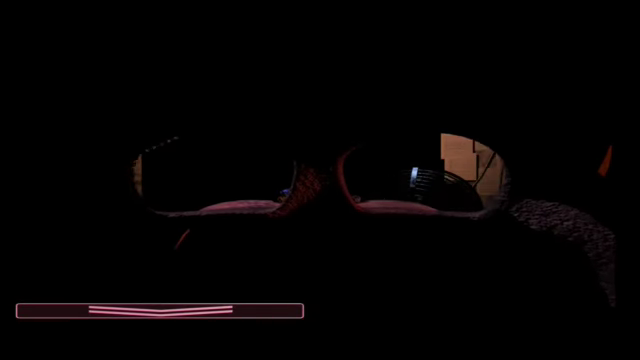
pyautogui.click(160, 311)
pyautogui.press('ctrl')
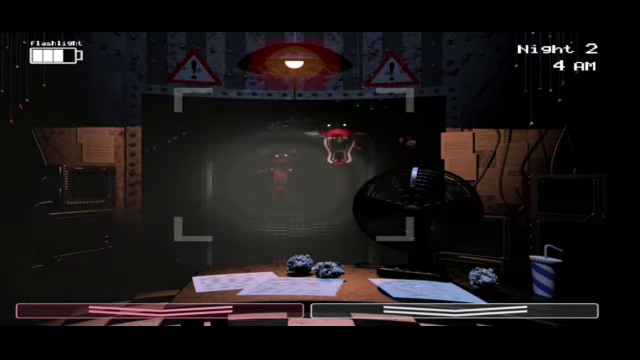
pyautogui.click(160, 311)
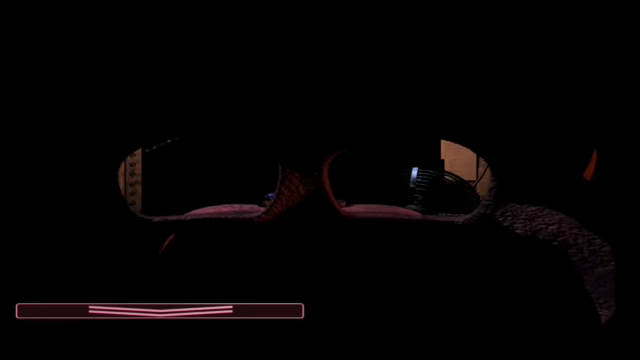
pyautogui.press('ctrl')
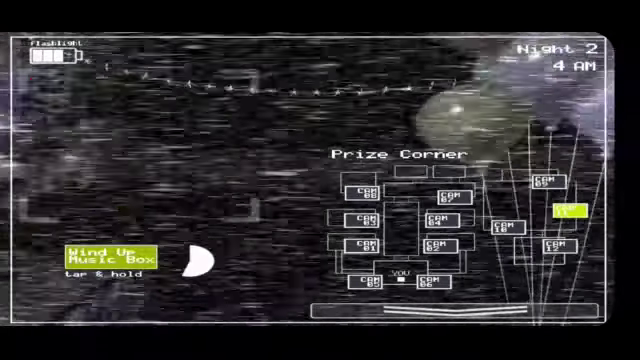
# - From the office, light the left vent, hallway and right vent, then glance at Parts/Service
pyautogui.click(455, 310)
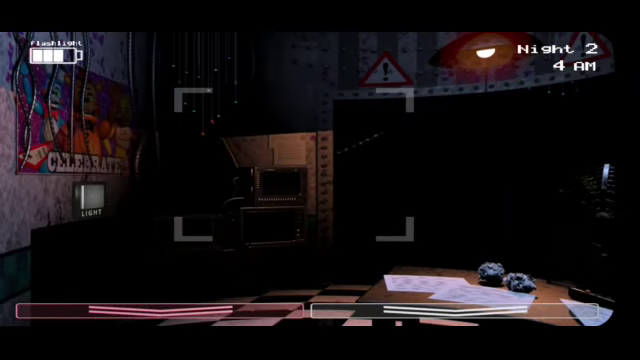
pyautogui.click(91, 196)
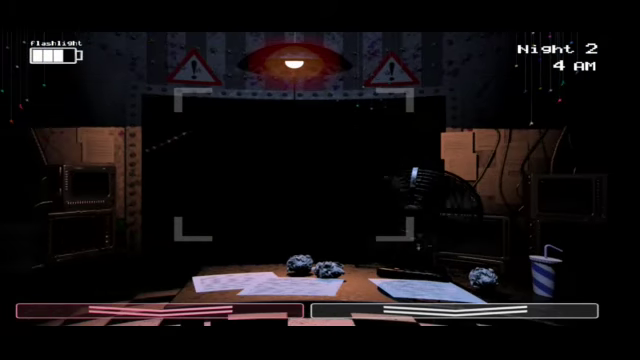
pyautogui.press('ctrl')
pyautogui.press('ctrl')
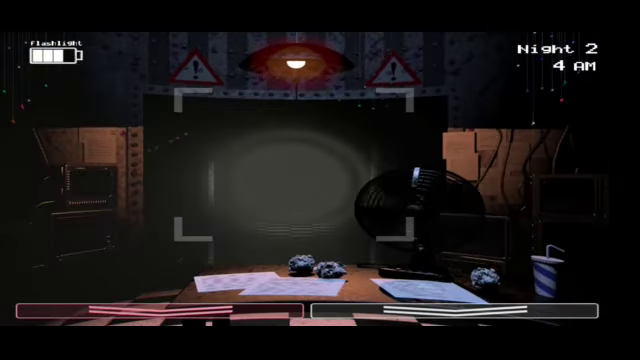
pyautogui.click(560, 196)
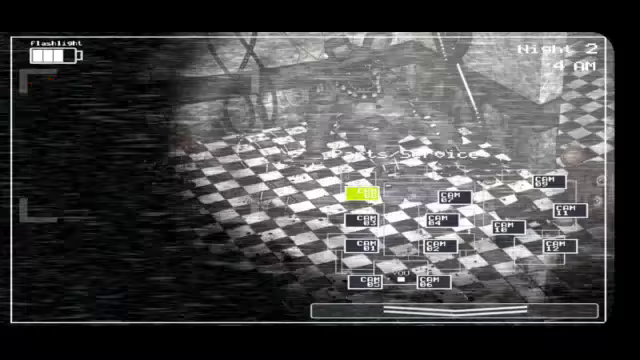
pyautogui.click(320, 310)
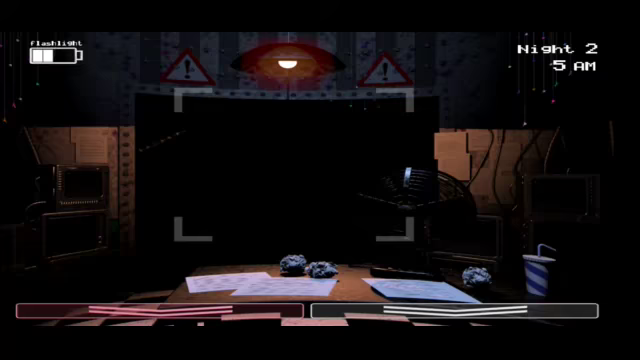
# - Flash the hallway, wind the Prize Corner music box on CAM 11, then wear the Freddy mask
pyautogui.press('ctrl')
pyautogui.click(455, 311)
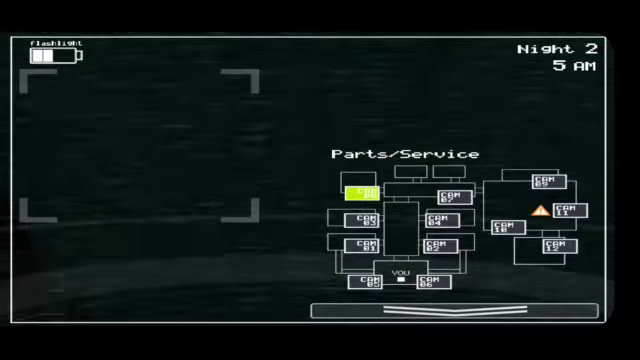
pyautogui.click(568, 211)
pyautogui.moveTo(195, 251); pyautogui.dragTo(201, 260)
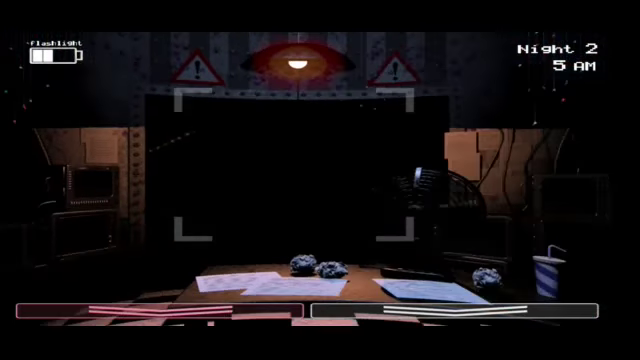
pyautogui.press('ctrl')
pyautogui.press('ctrl')
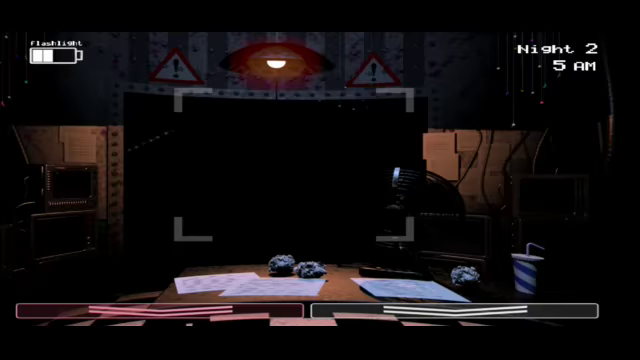
pyautogui.press('ctrl')
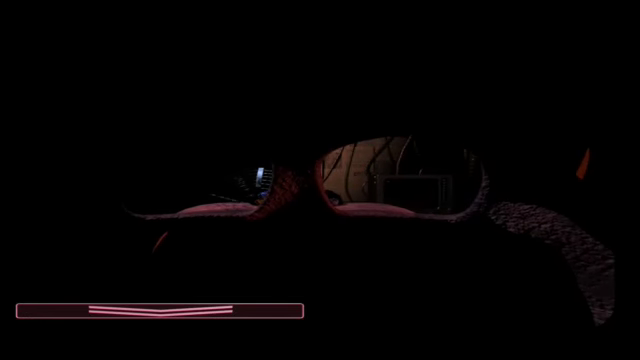